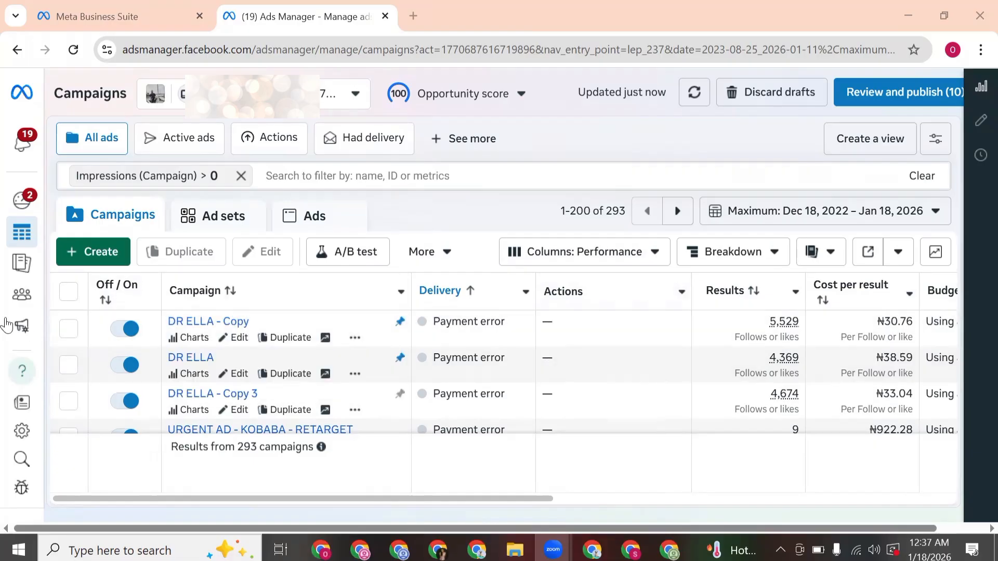
Step: Open the business settings for the store's business portfolio
mouse_move(42, 375)
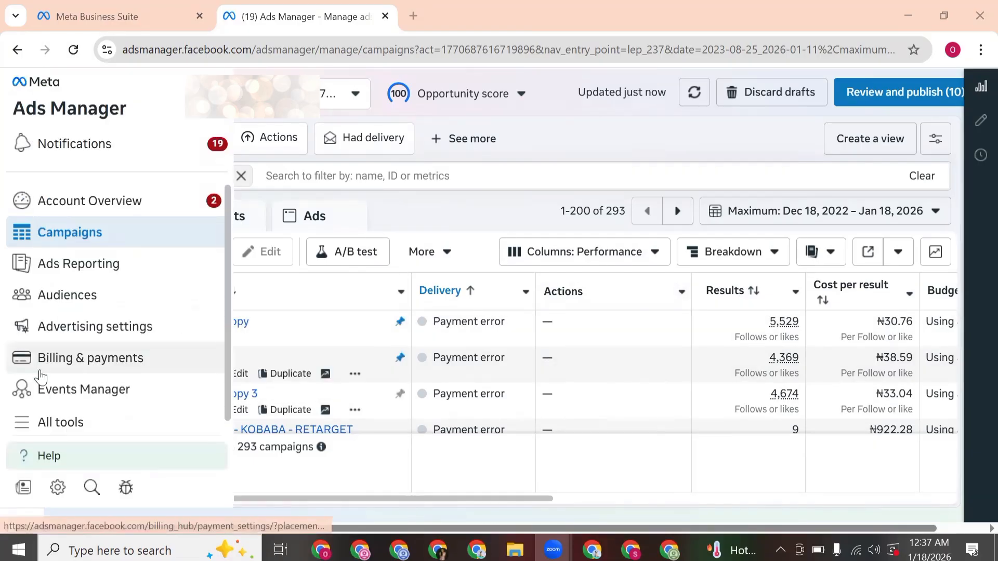
click(72, 422)
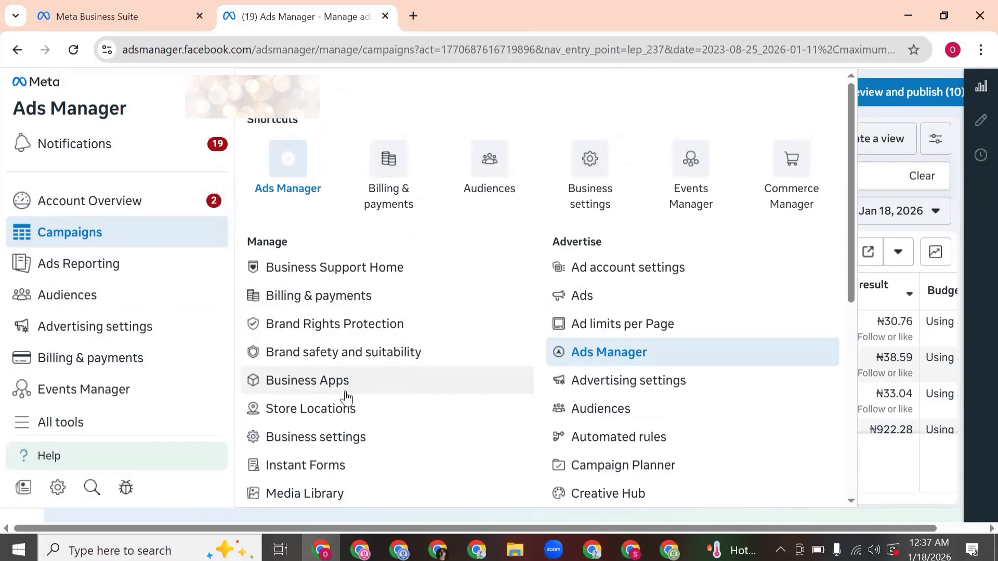
scroll(464, 427, down, 3)
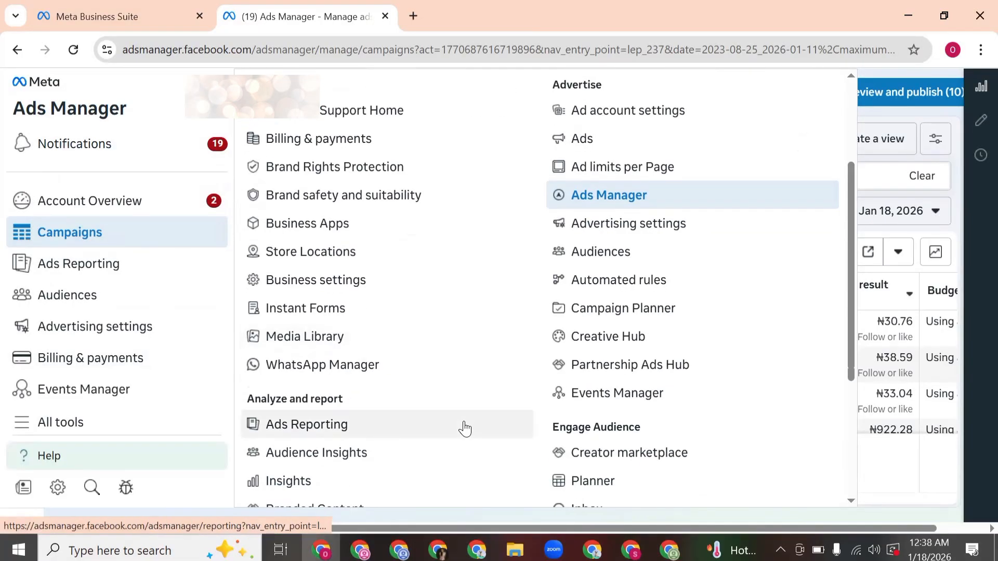
scroll(464, 428, down, 3)
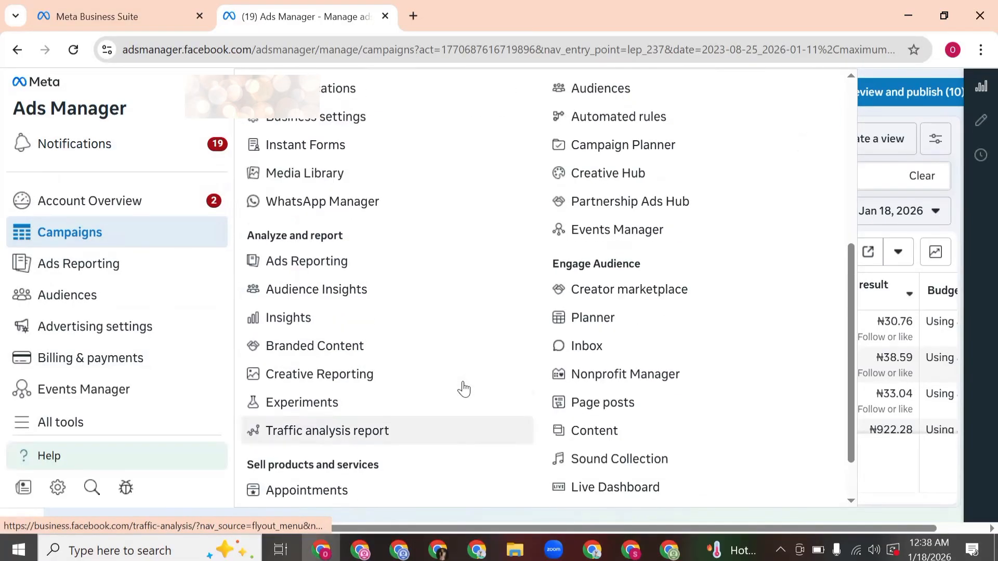
scroll(464, 389, up, 6)
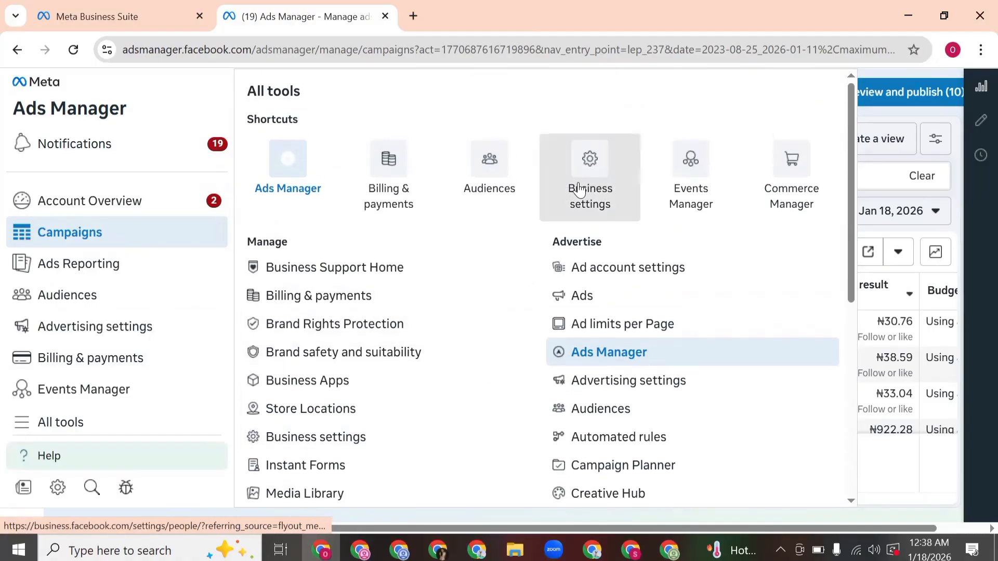
click(580, 188)
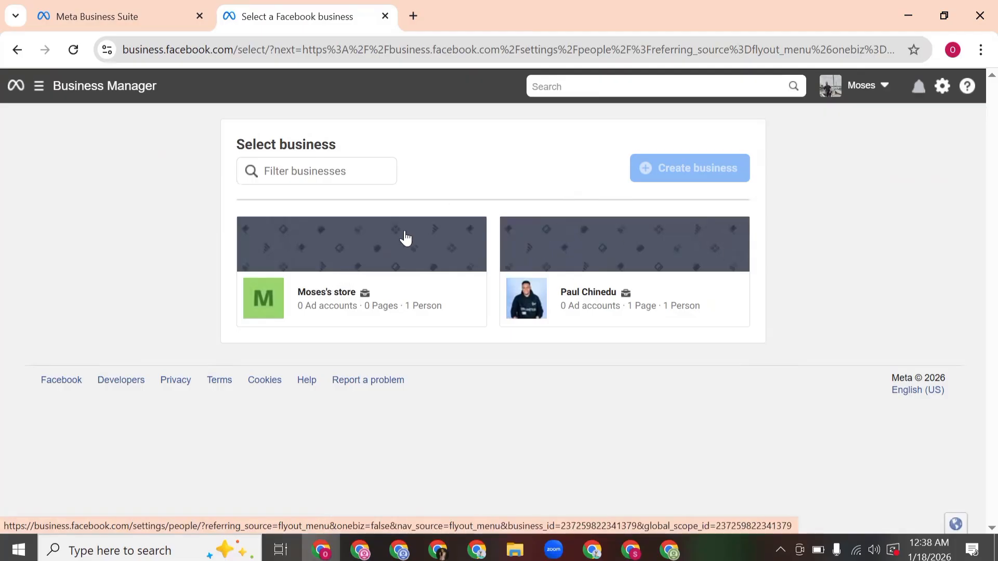
click(406, 237)
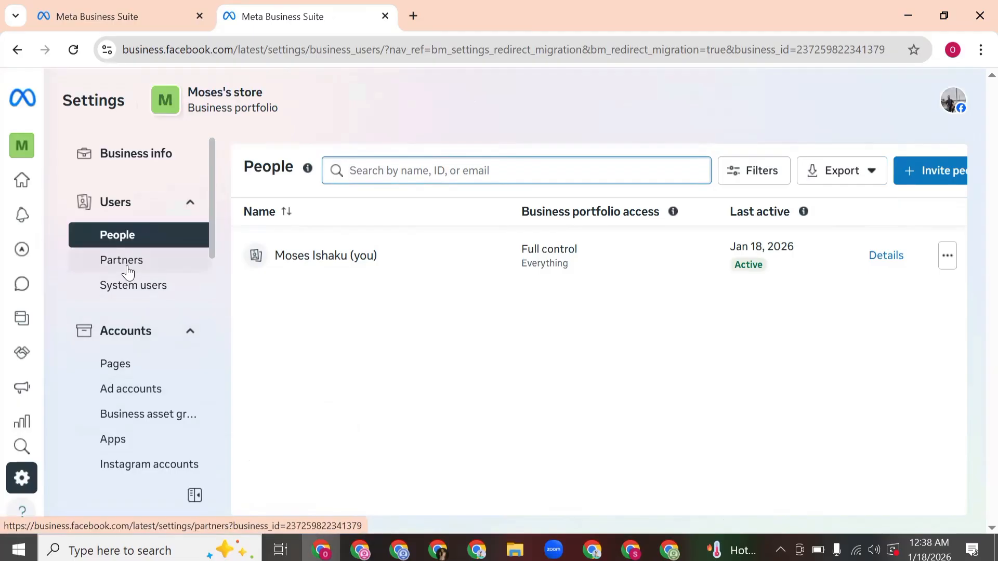
Step: Start creating a new ad account in the portfolio and name it PAUL BUSINESS
click(161, 385)
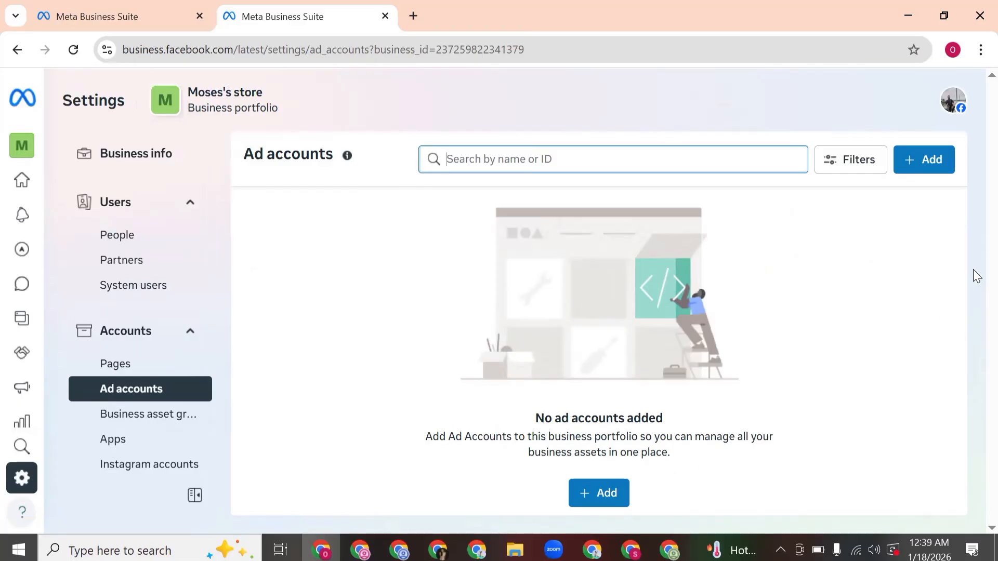
click(618, 496)
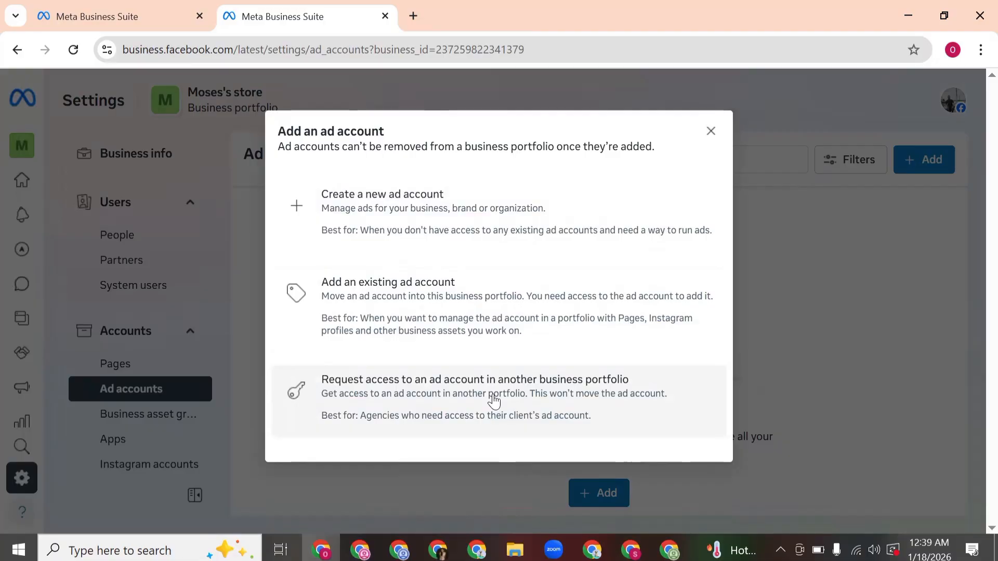
click(495, 221)
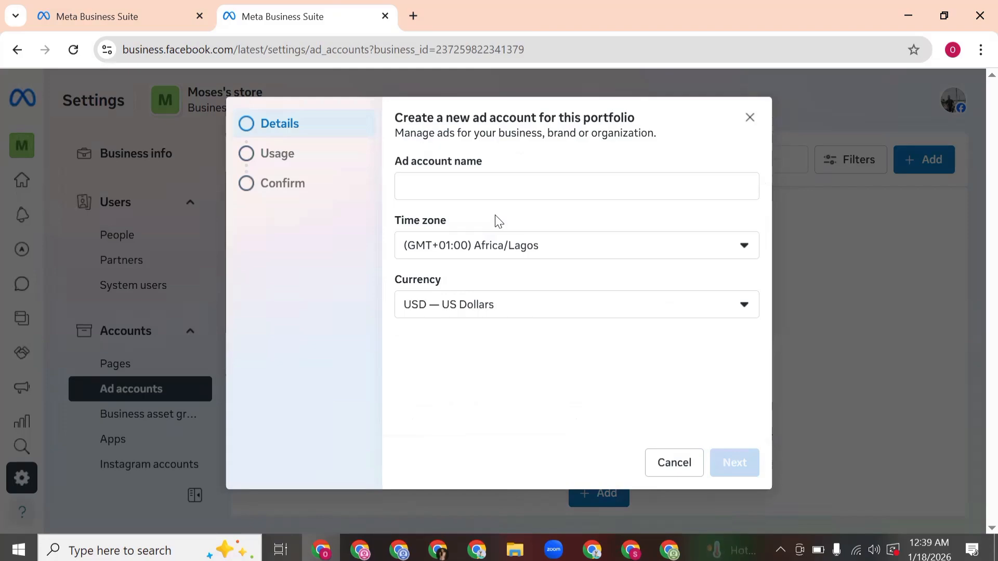
click(493, 184)
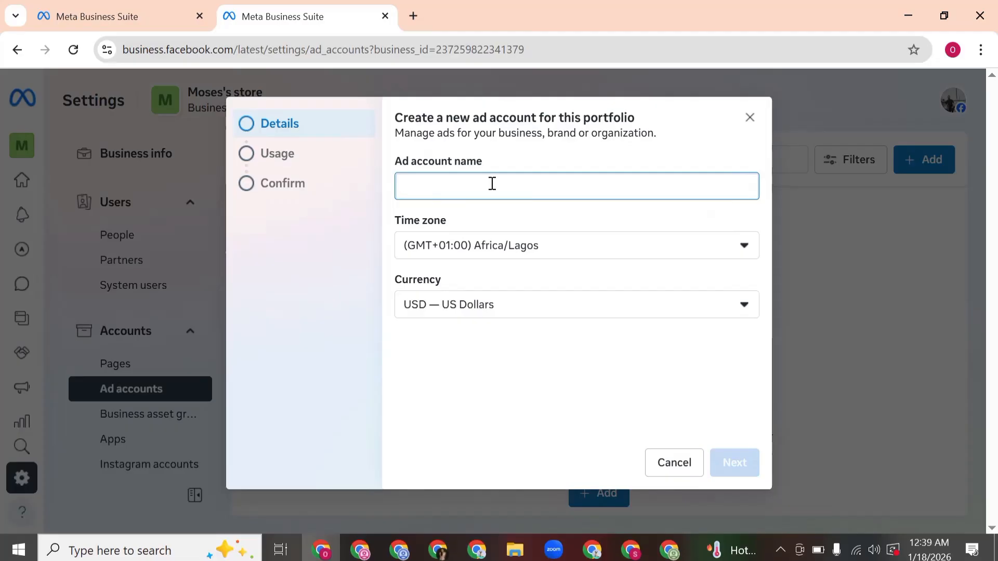
text(PAUL)
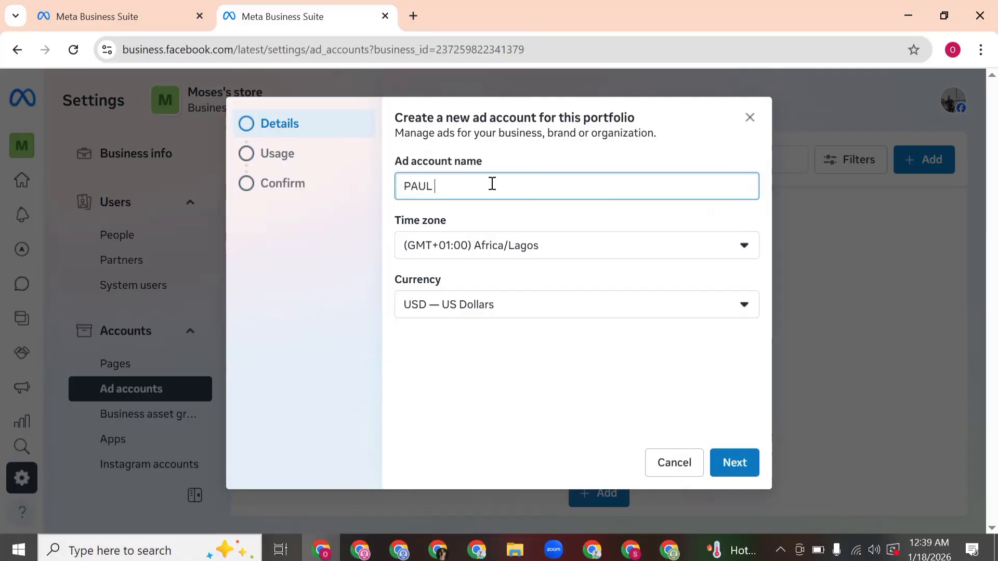
text( BUSINESS)
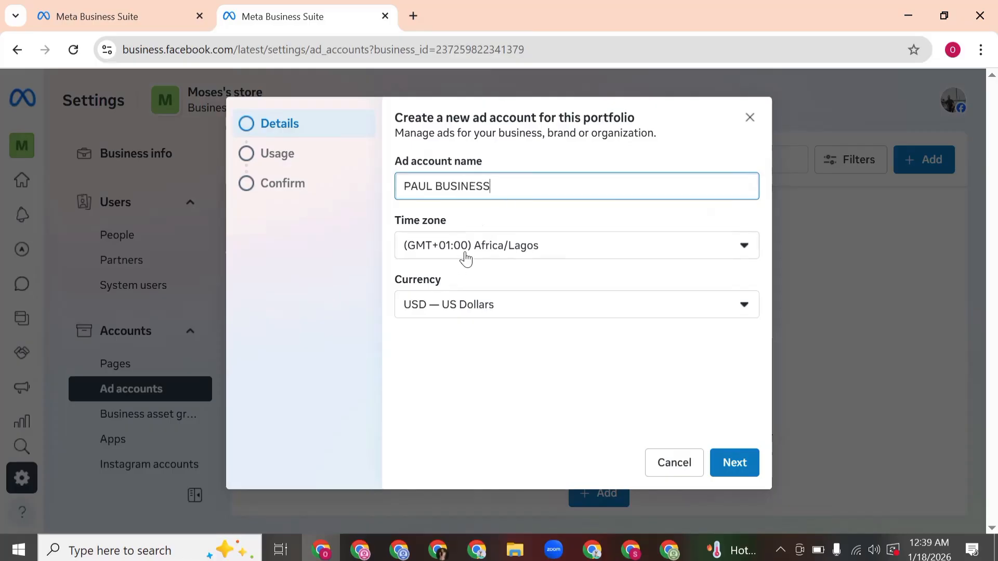
Step: Choose (GMT+01:00) Africa/Lagos as the new ad account's time zone
click(520, 252)
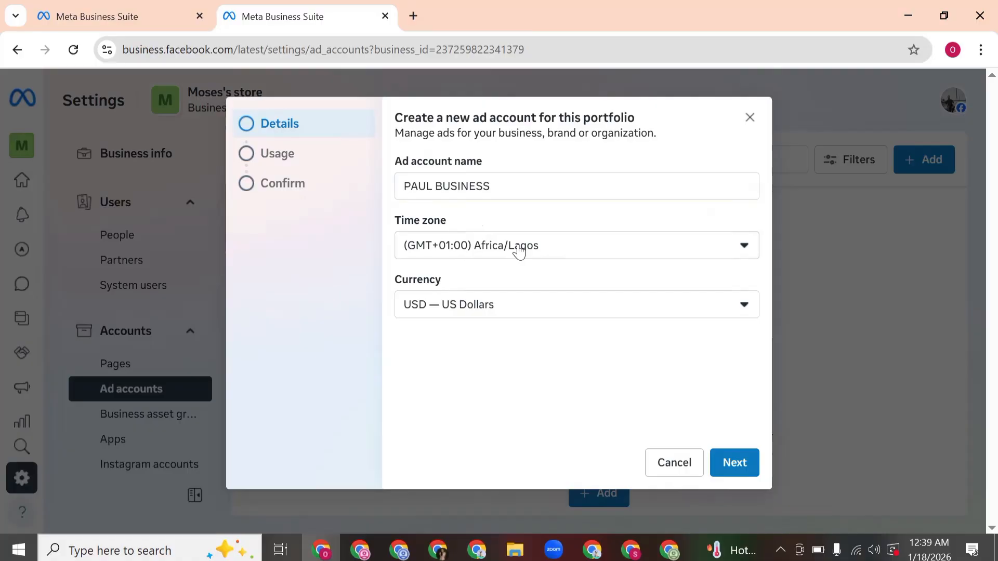
click(518, 257)
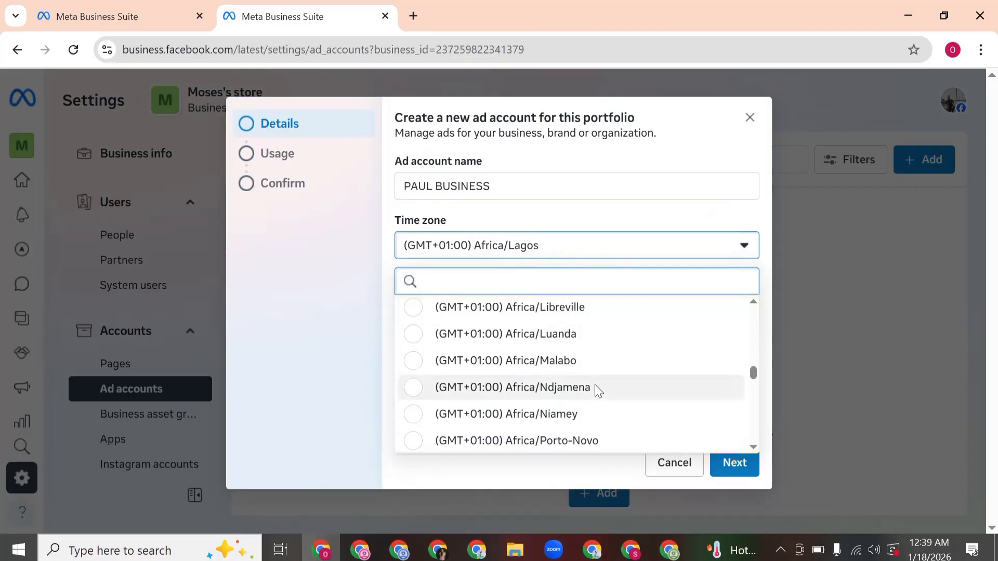
scroll(595, 387, up, 1)
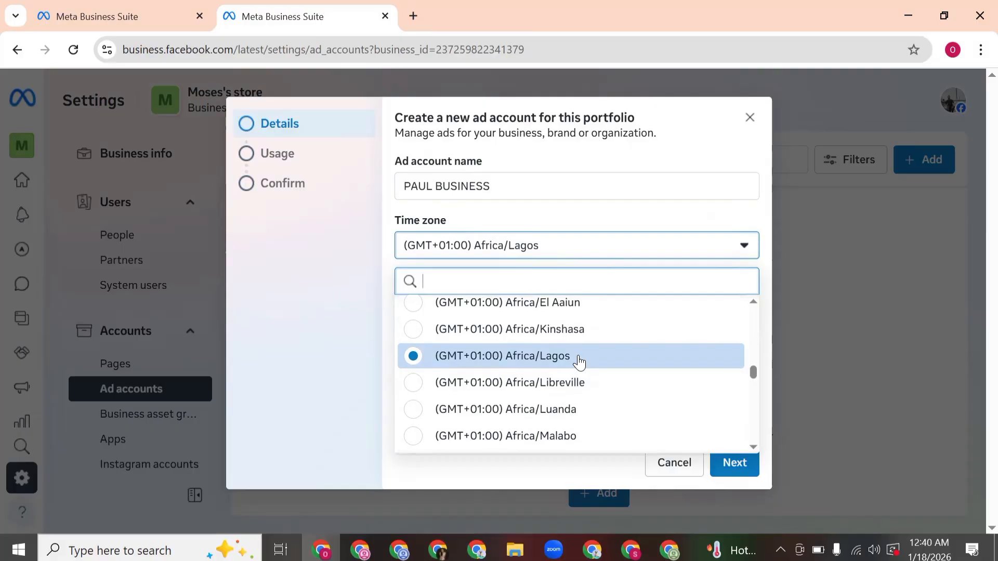
click(579, 362)
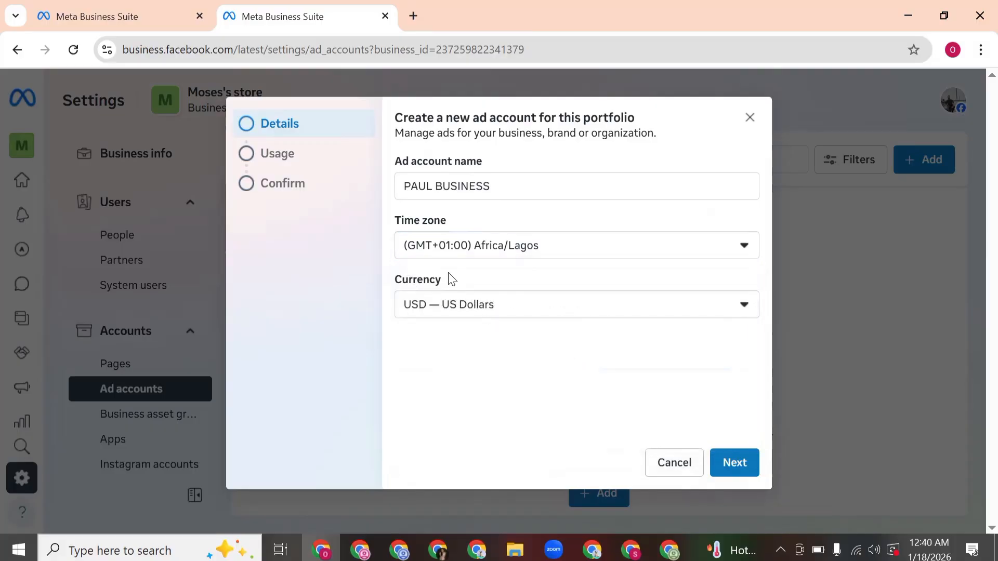
Step: Set the new ad account's currency to NGN — Nigerian Naira
drag(454, 281, 385, 283)
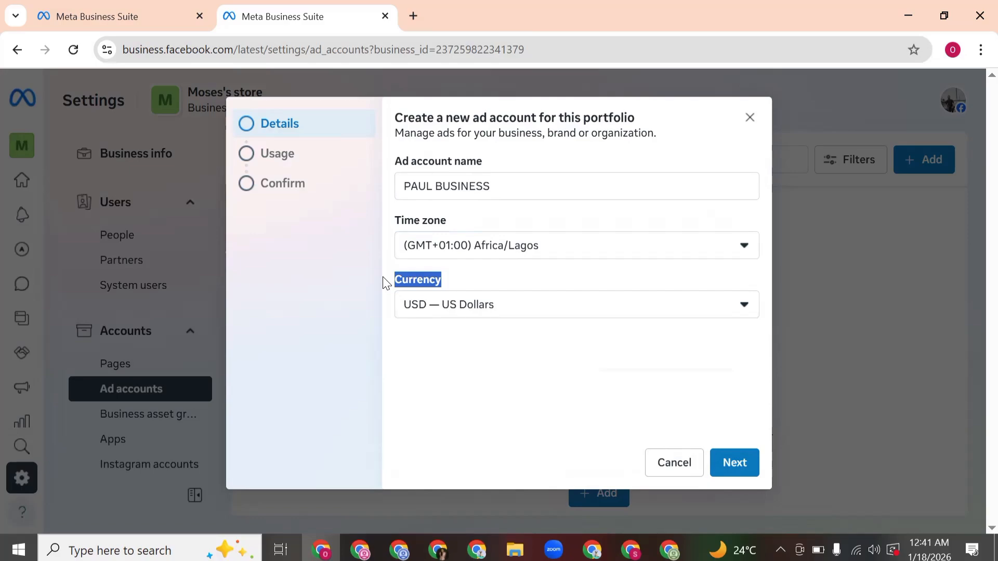
click(571, 306)
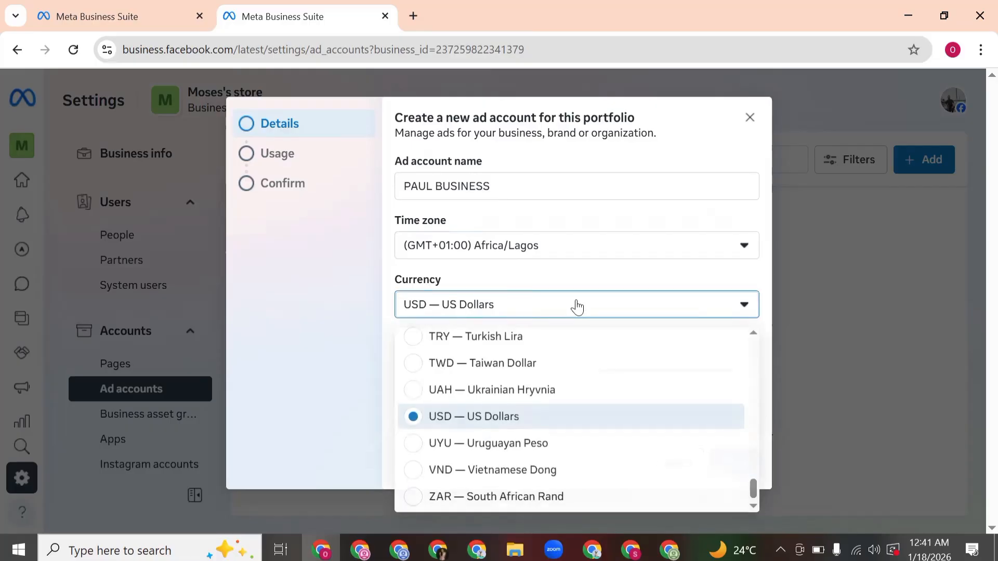
scroll(566, 431, up, 1)
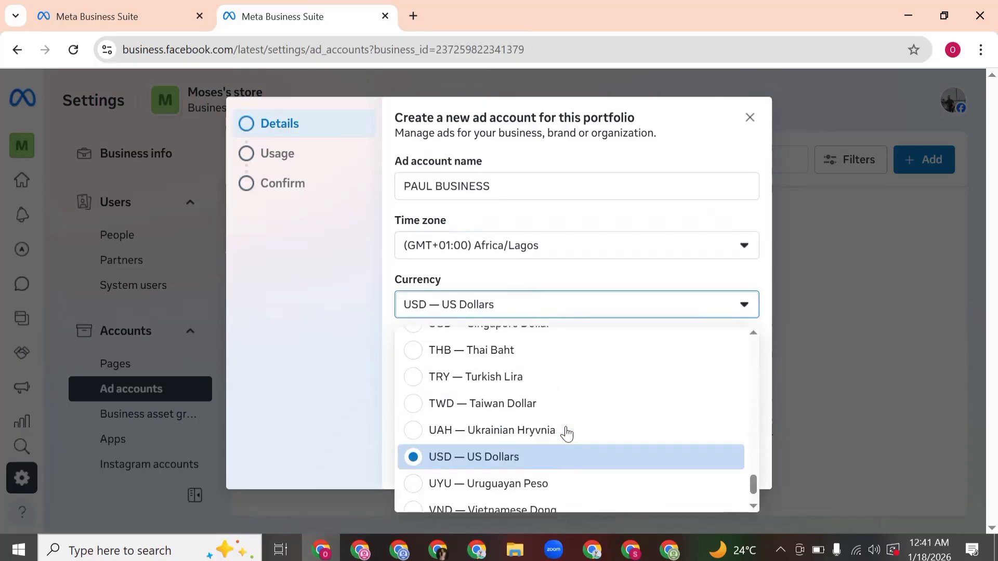
scroll(567, 432, up, 10)
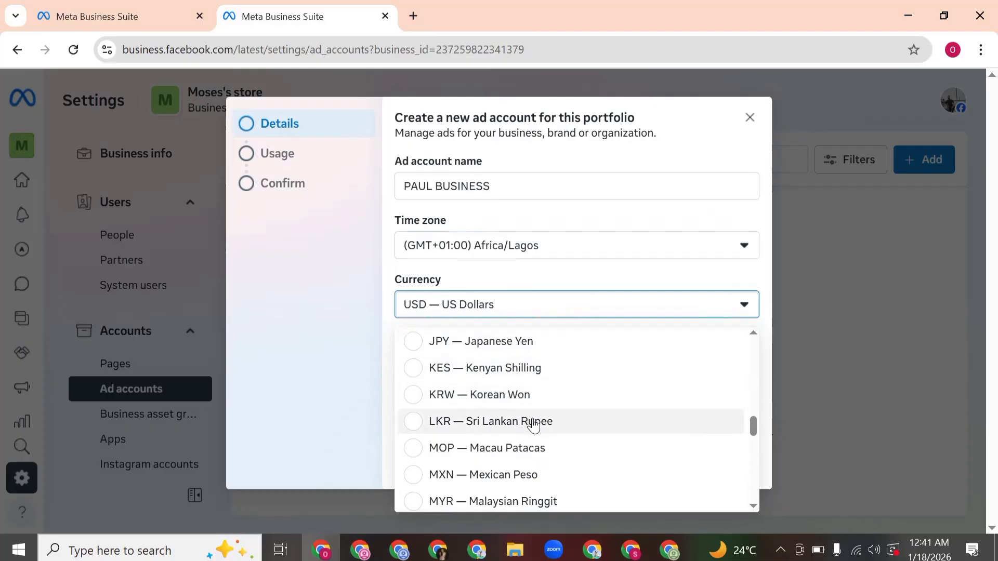
scroll(534, 425, down, 3)
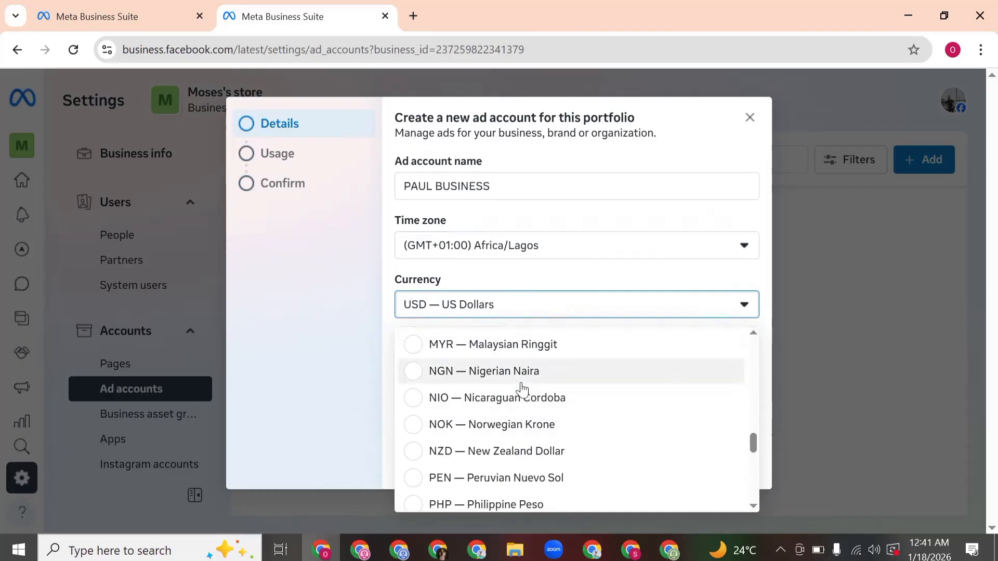
click(522, 384)
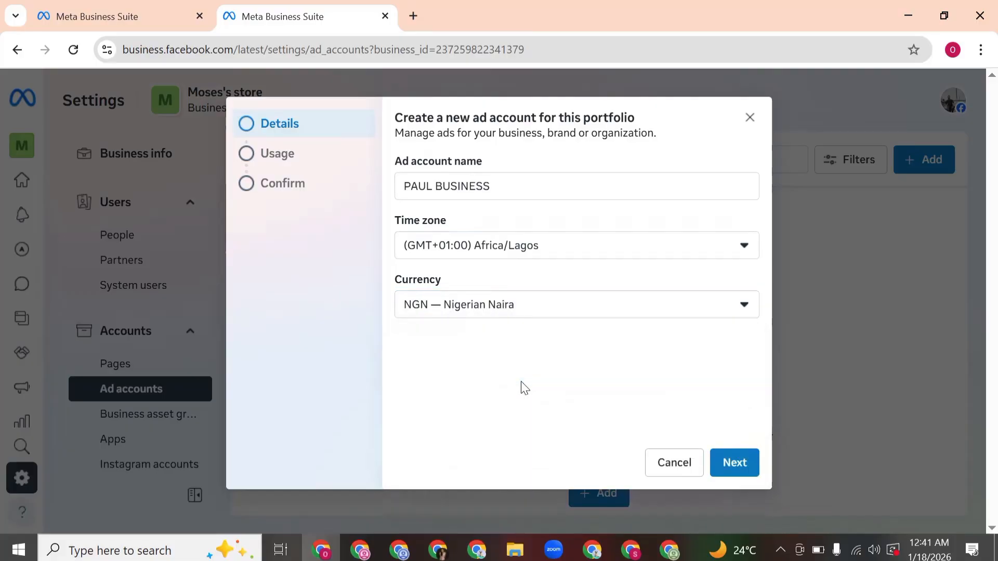
Step: Create the ad account for use by My business, agreeing to the Meta Commercial Terms and Advertising policies
click(726, 462)
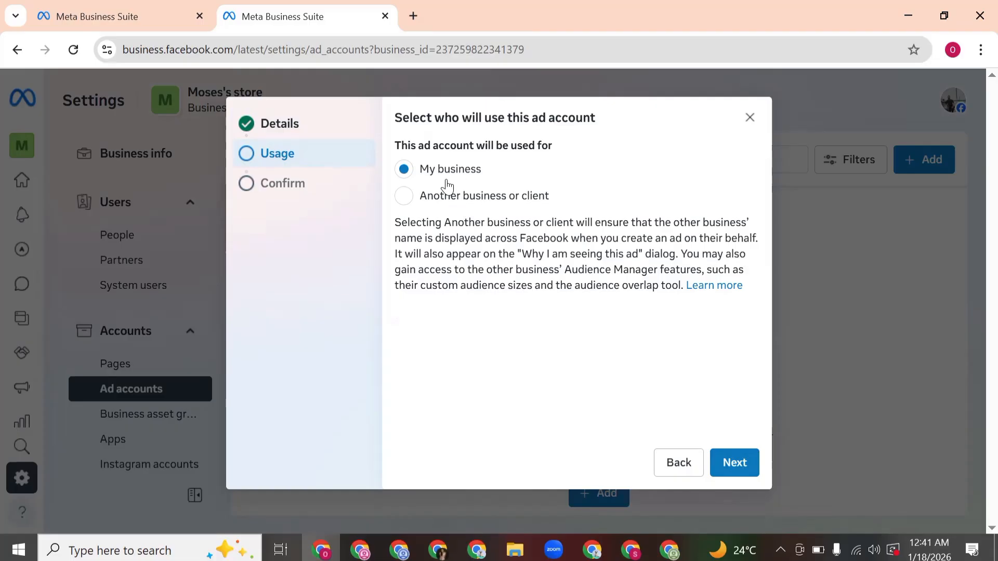
click(726, 461)
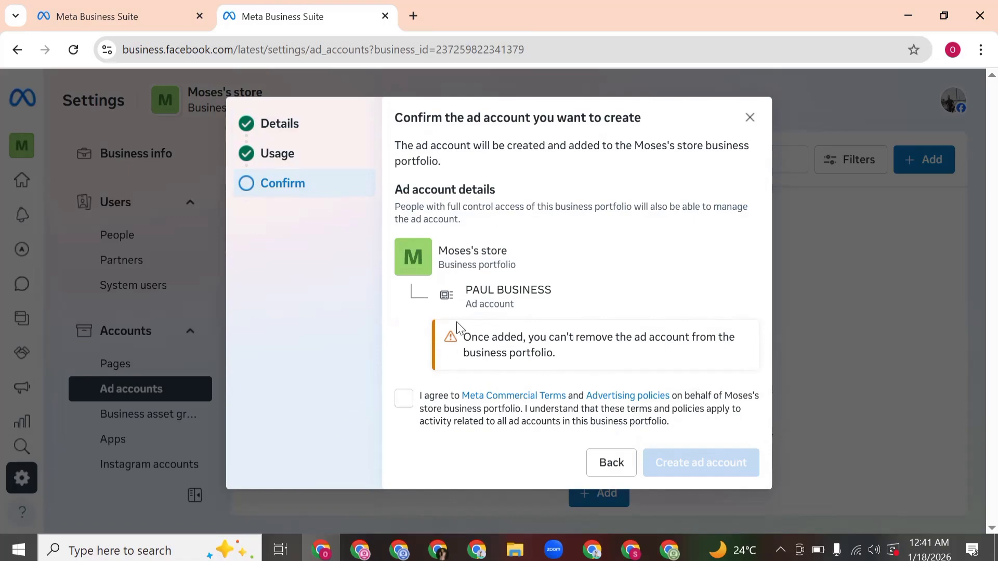
click(403, 403)
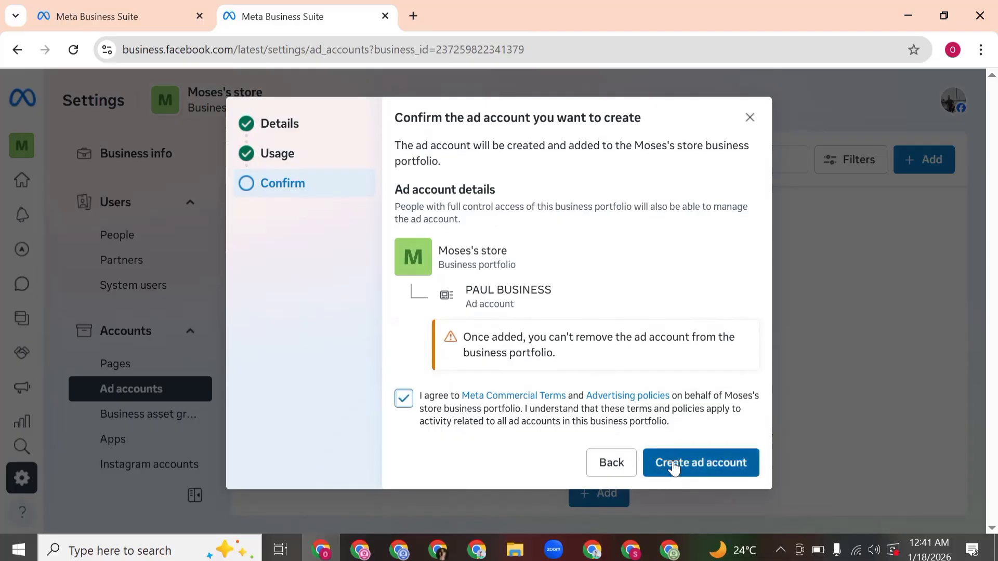
click(710, 464)
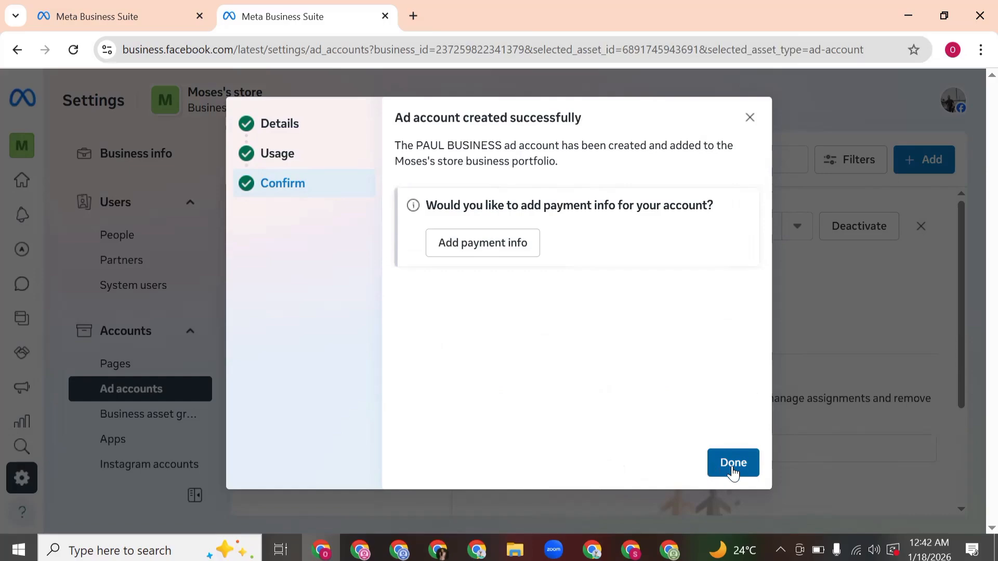
click(729, 464)
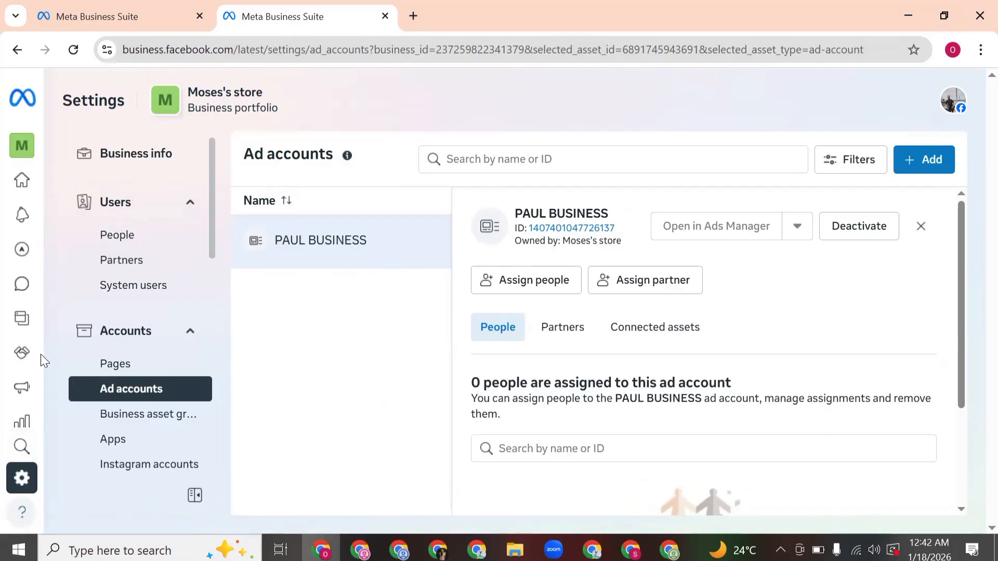
mouse_move(42, 355)
scroll(81, 412, down, 1)
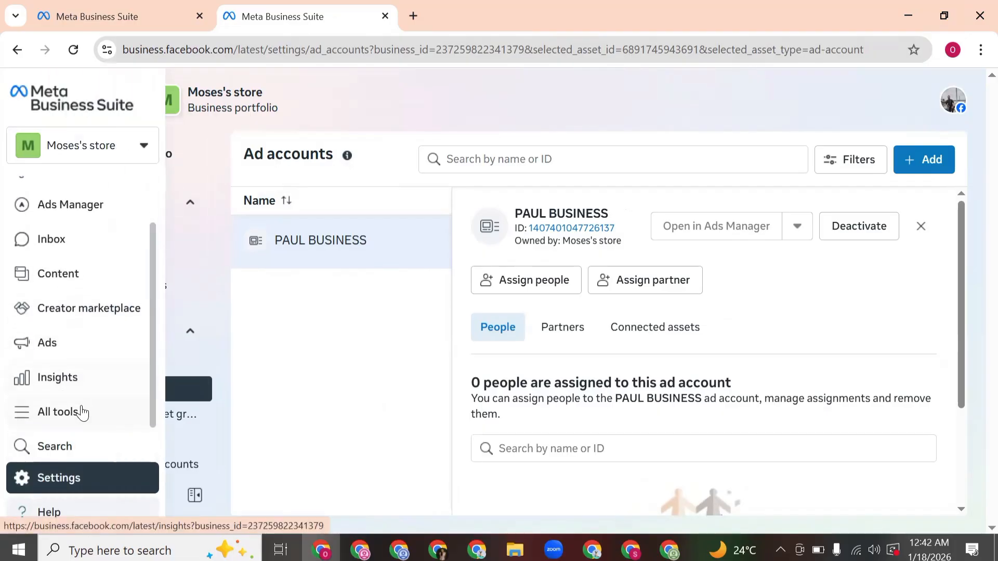
click(81, 412)
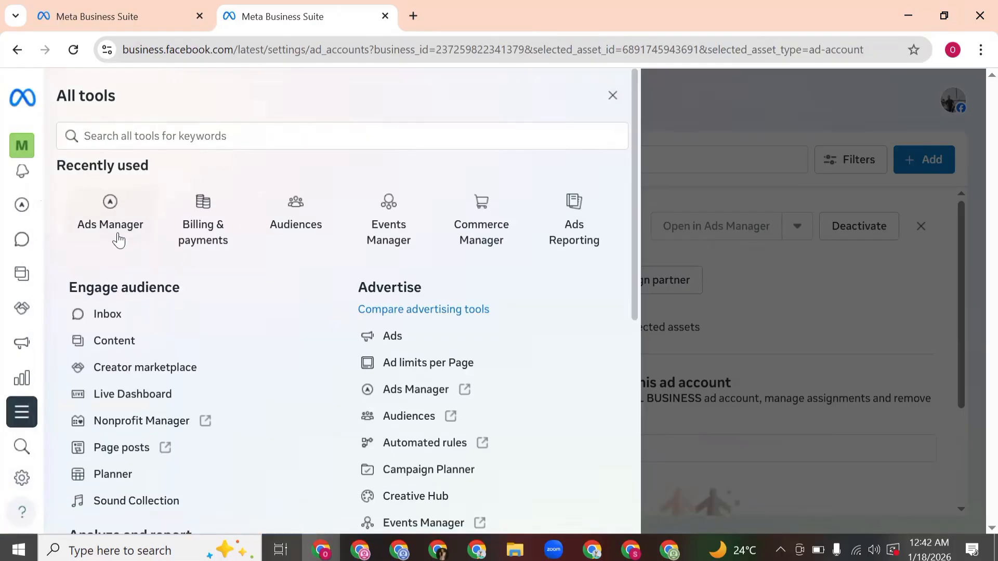
click(717, 125)
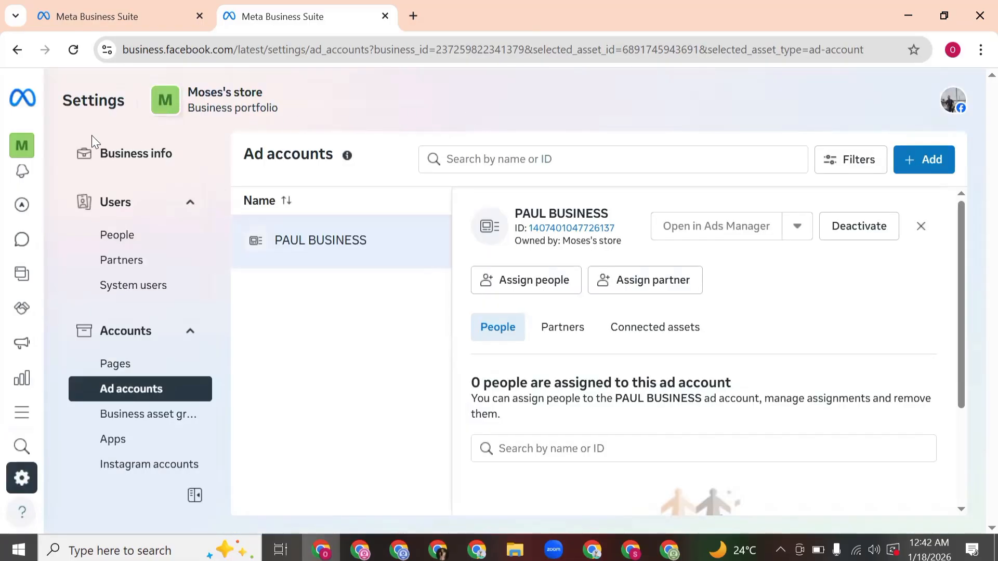
Step: Review the business portfolios and the personal account available in the portfolio switcher
mouse_move(28, 146)
click(85, 149)
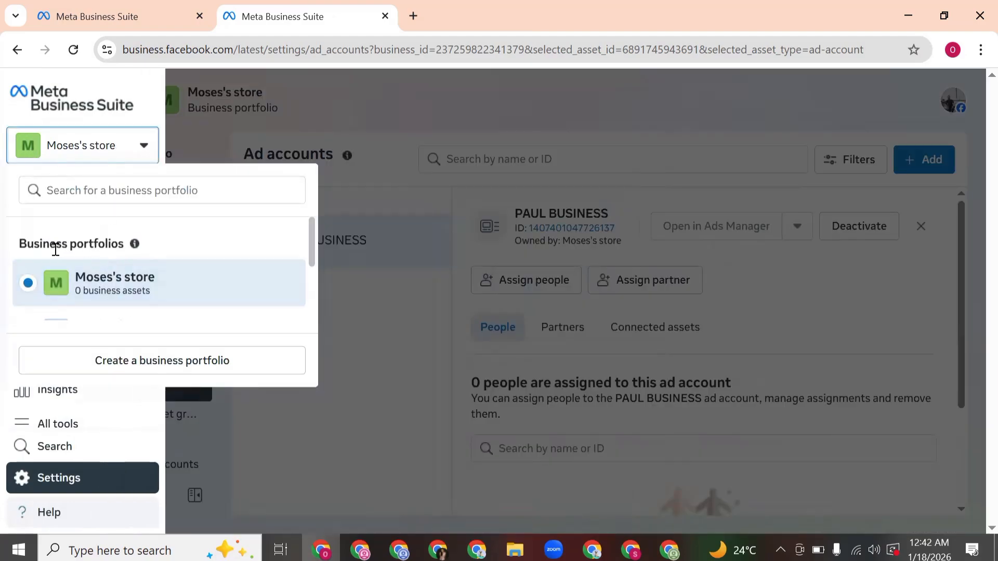
scroll(67, 249, down, 3)
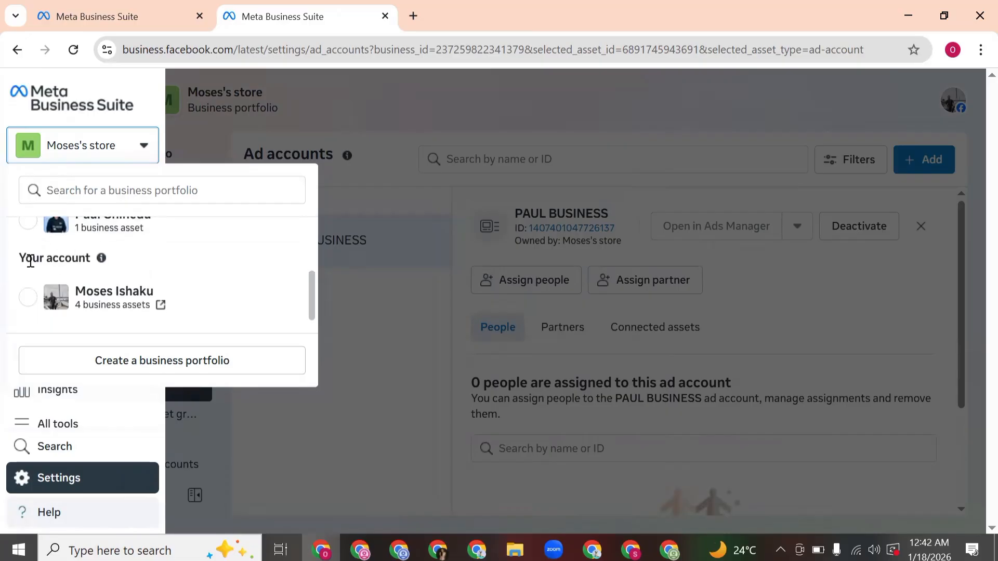
drag(42, 253, 106, 266)
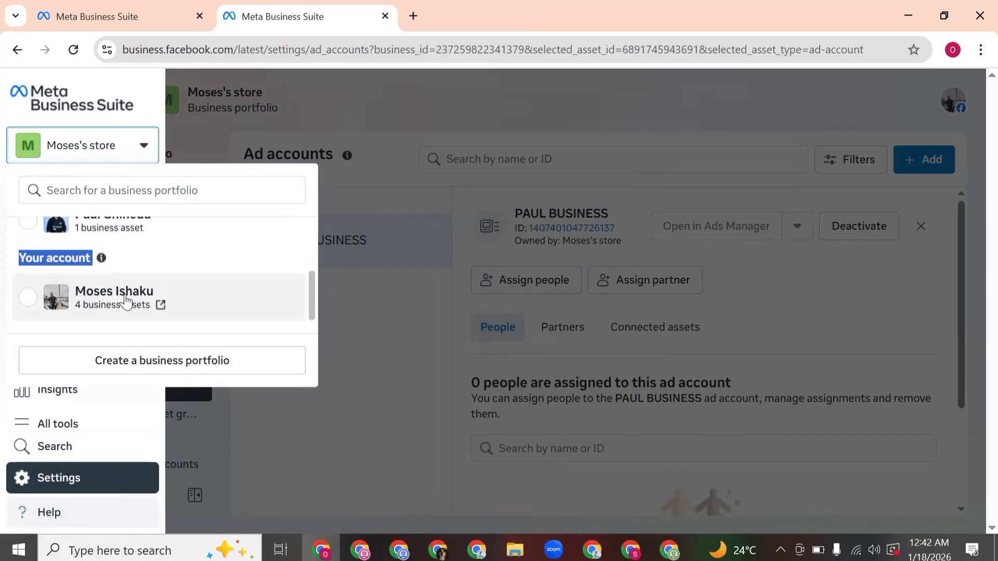
scroll(126, 302, up, 2)
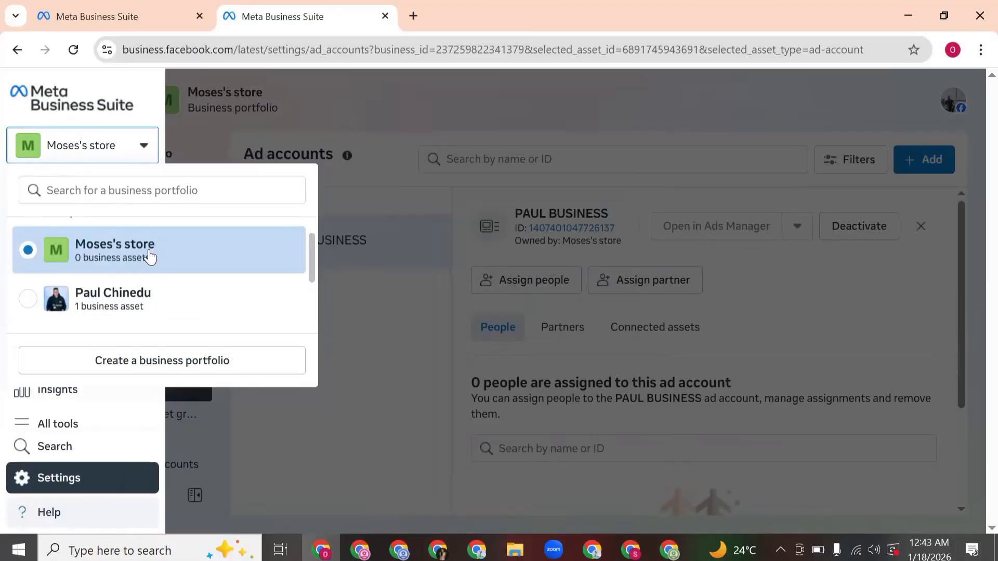
scroll(150, 257, down, 2)
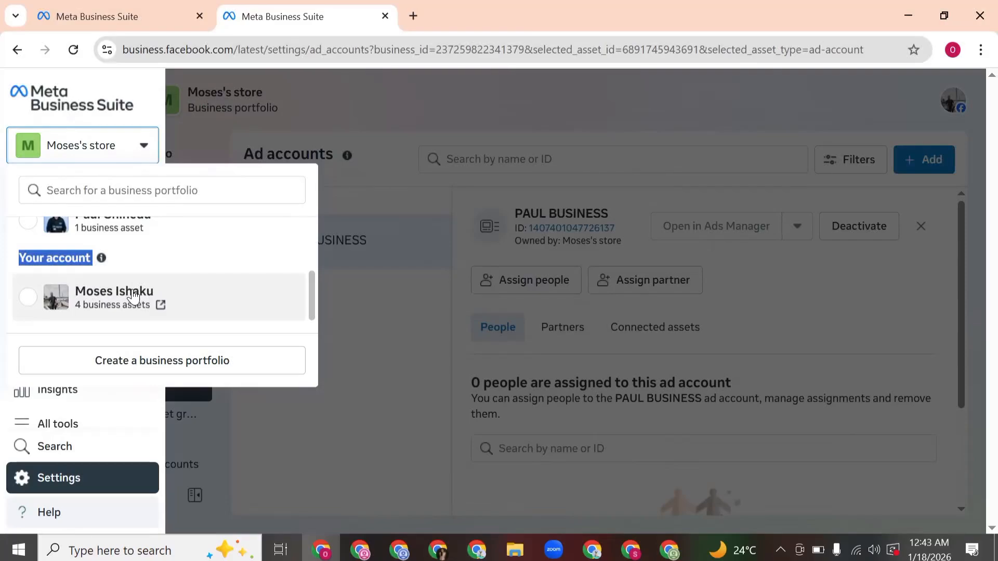
scroll(158, 291, up, 4)
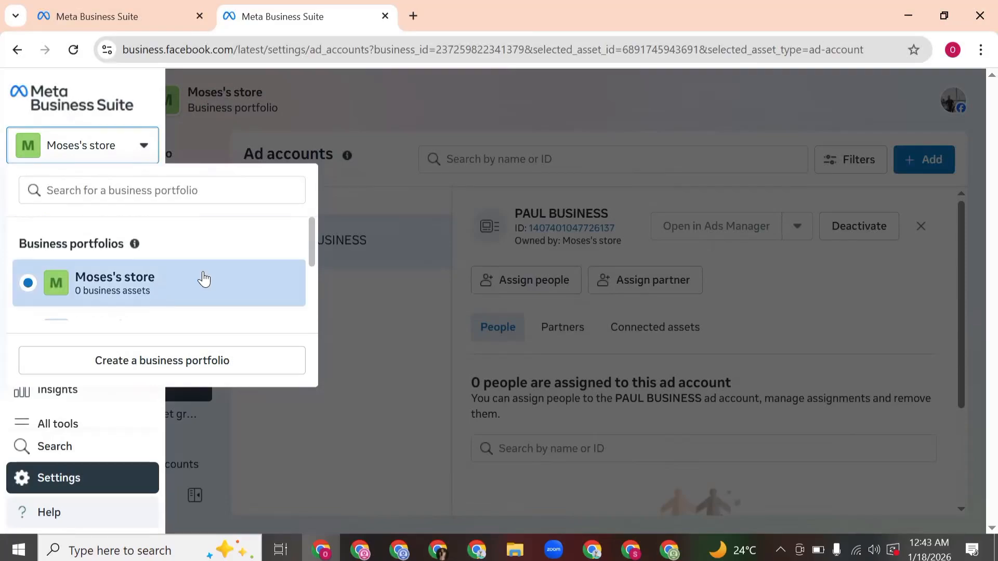